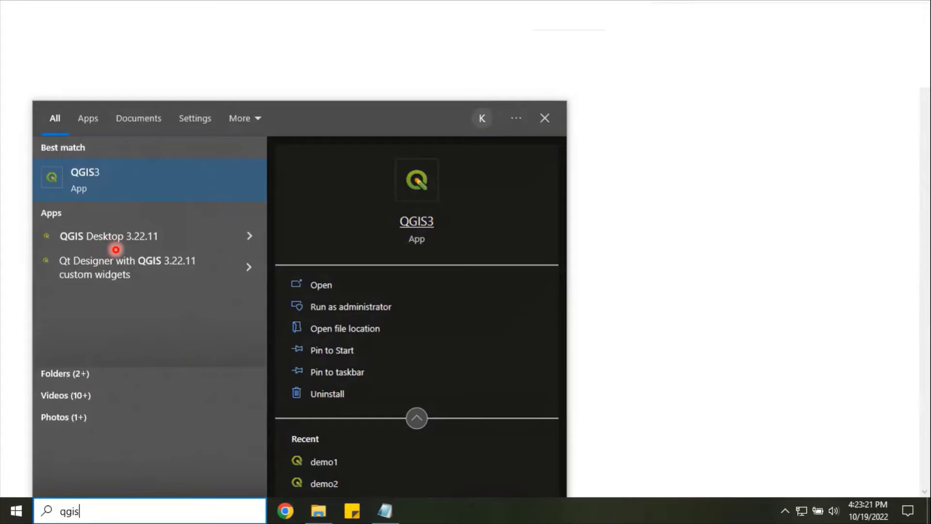
Step: Launch QGIS and start a new empty project
{"action": "left_click", "coordinate": [115, 249]}
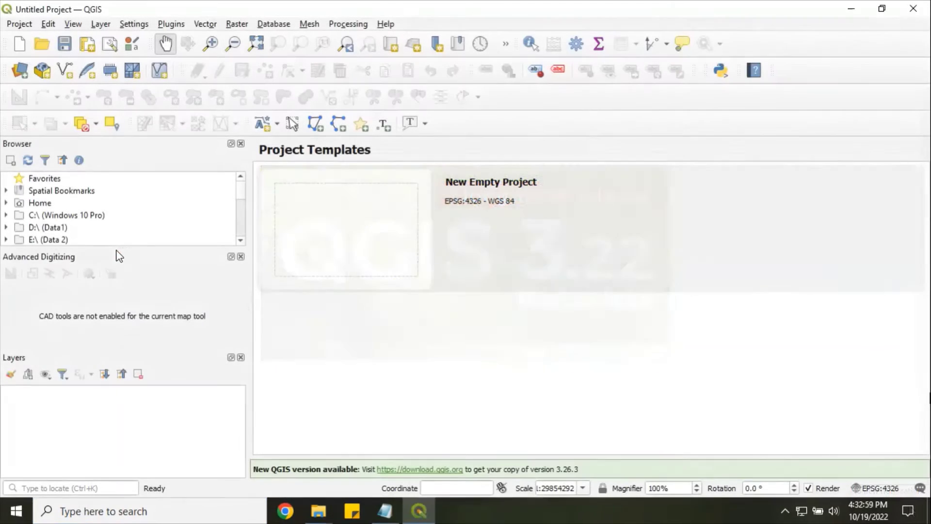
{"action": "left_click", "coordinate": [19, 23]}
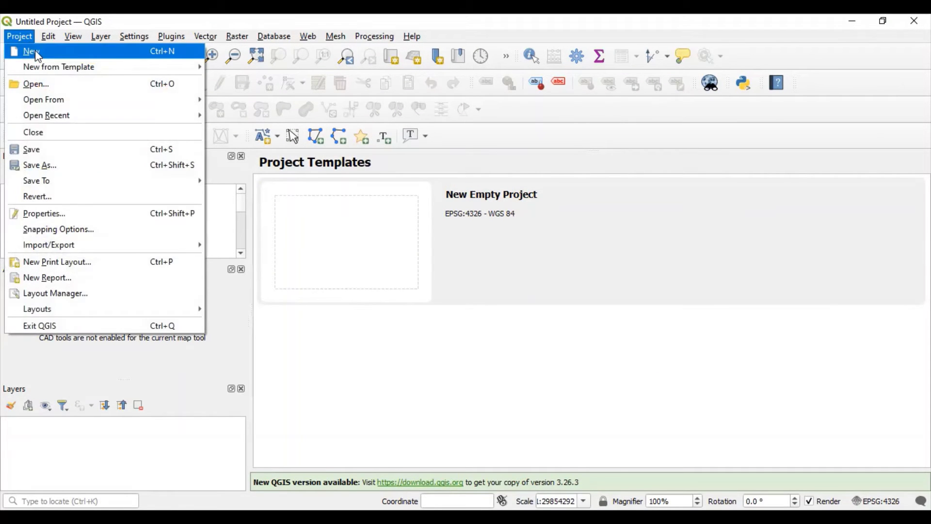
{"action": "left_click", "coordinate": [35, 51]}
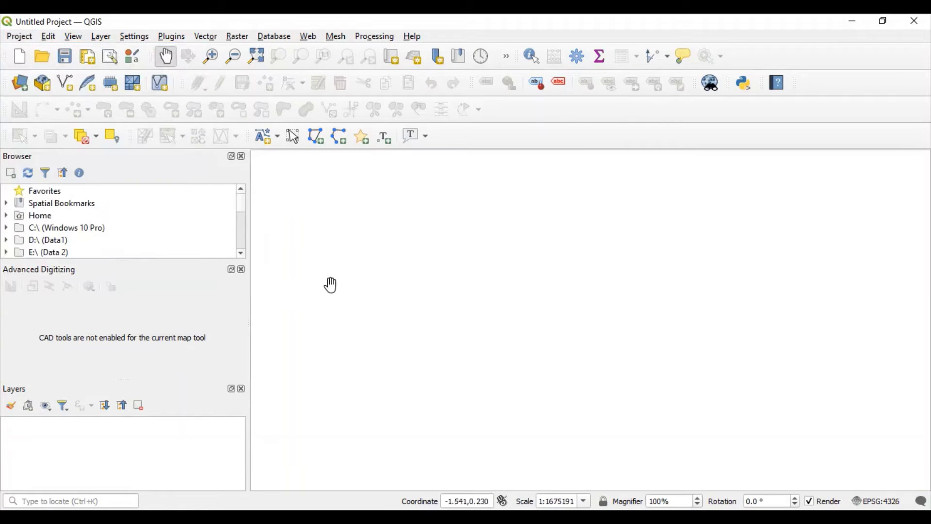
Step: Add India.jpg from E:\SelfStudyTutorials as a raster layer and show it on the canvas
{"action": "left_click", "coordinate": [100, 36]}
{"action": "mouse_move", "coordinate": [124, 86]}
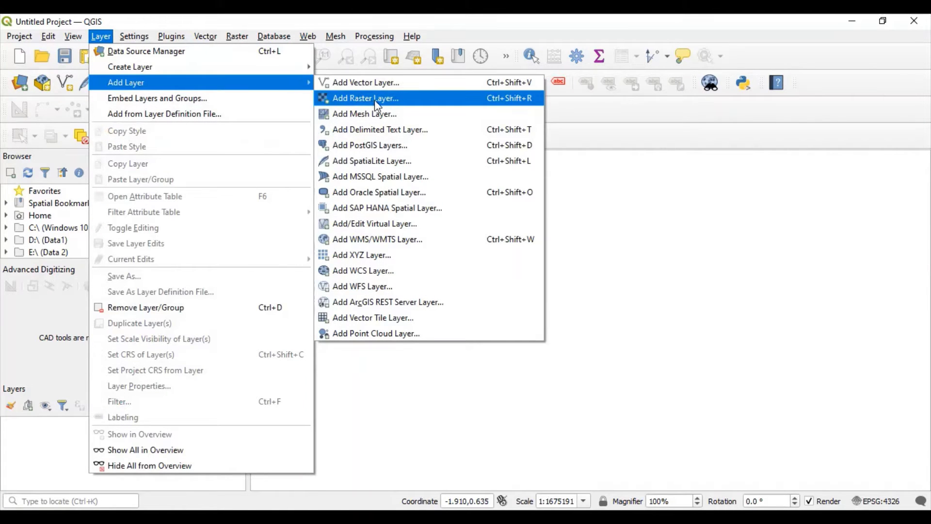
{"action": "left_click", "coordinate": [404, 101]}
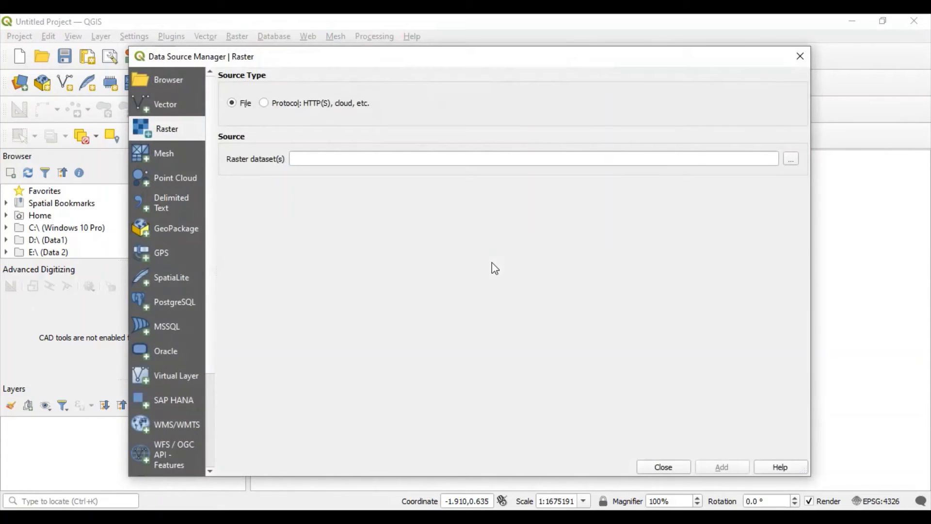
{"action": "left_click", "coordinate": [791, 159]}
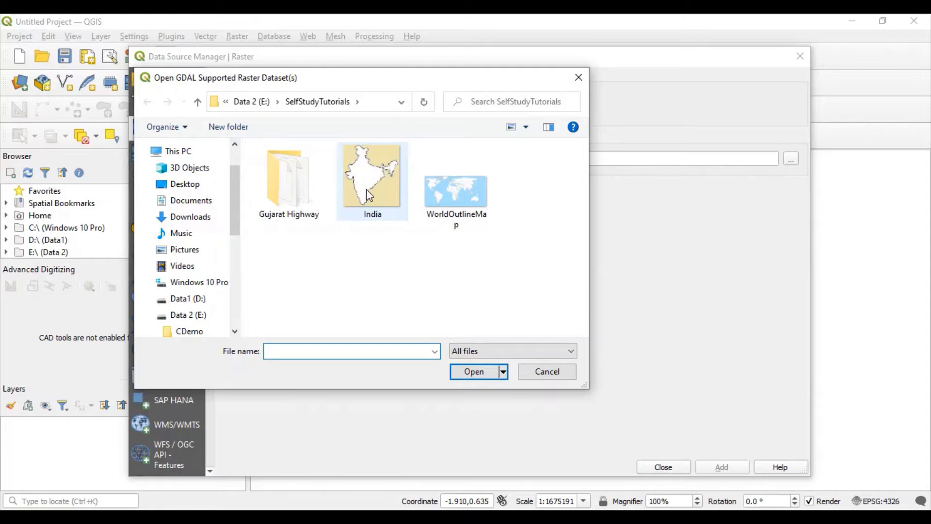
{"action": "left_click", "coordinate": [397, 208]}
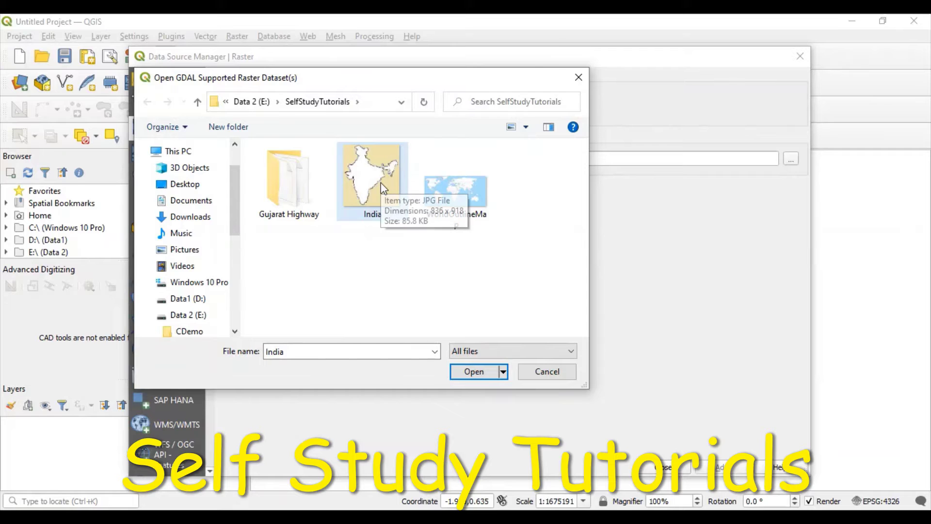
{"action": "left_click", "coordinate": [464, 371]}
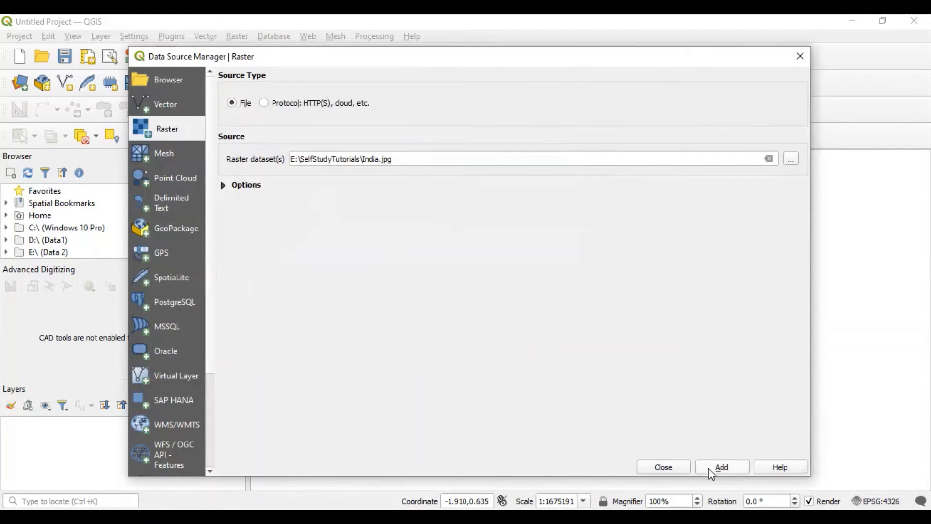
{"action": "left_click", "coordinate": [720, 468]}
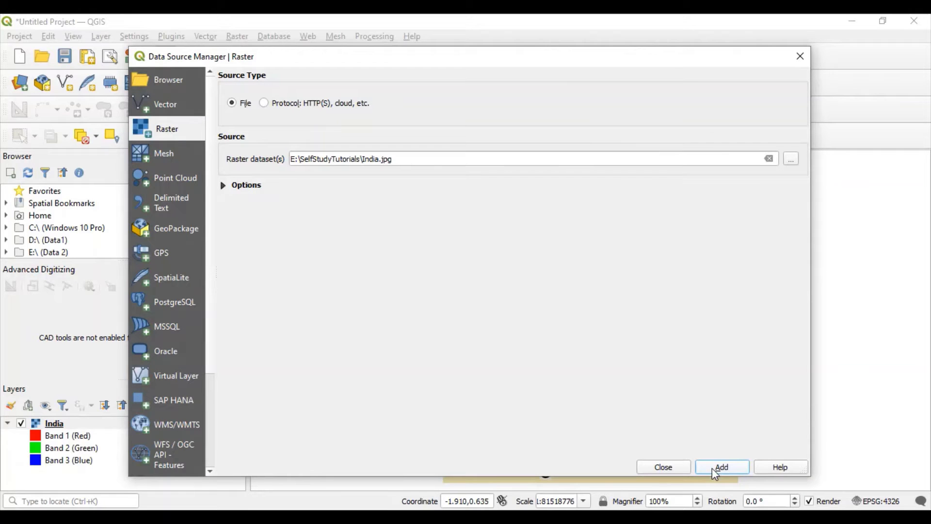
{"action": "left_click", "coordinate": [664, 467]}
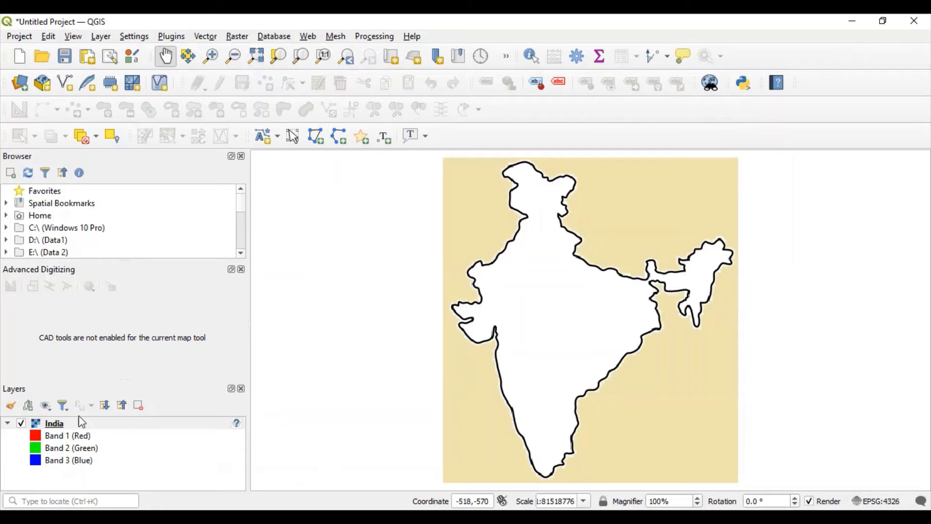
Step: Hide and re-show the India layer, then switch to the Text Annotation tool
{"action": "left_click", "coordinate": [21, 422]}
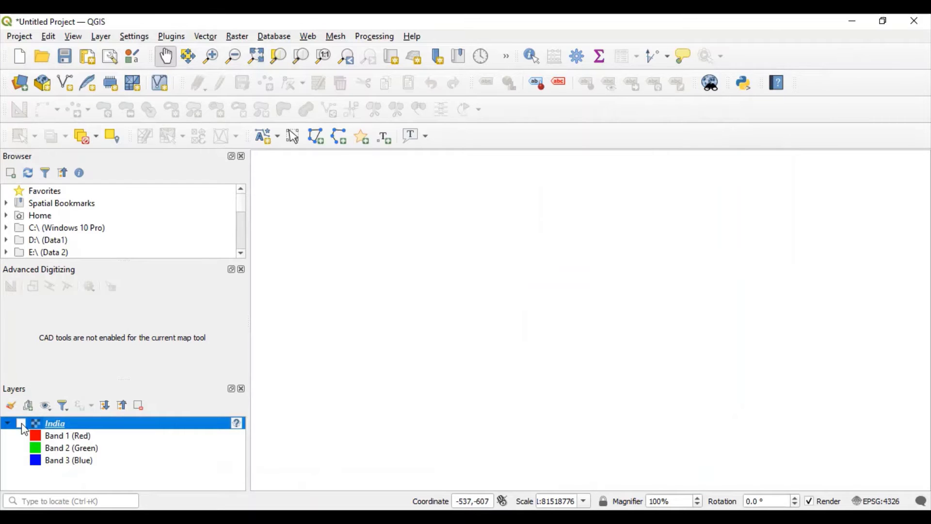
{"action": "key", "text": "space"}
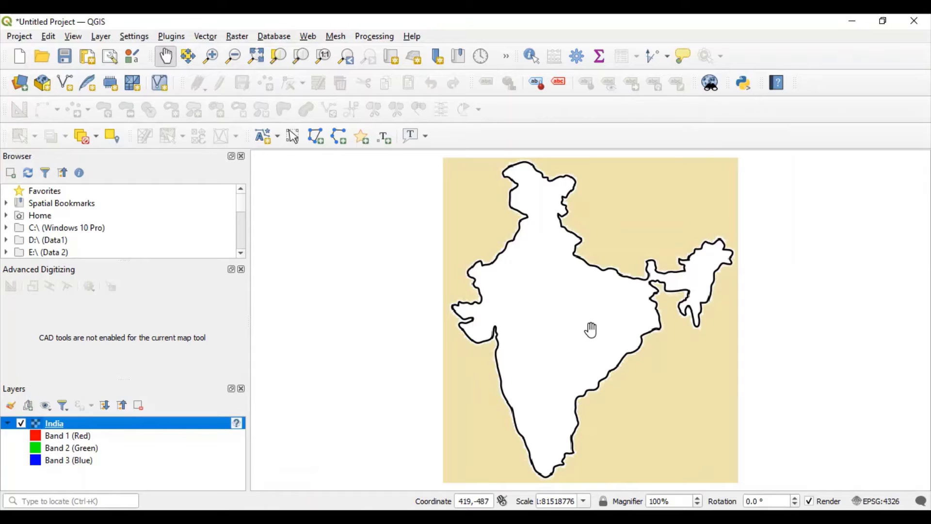
{"action": "left_click", "coordinate": [414, 145]}
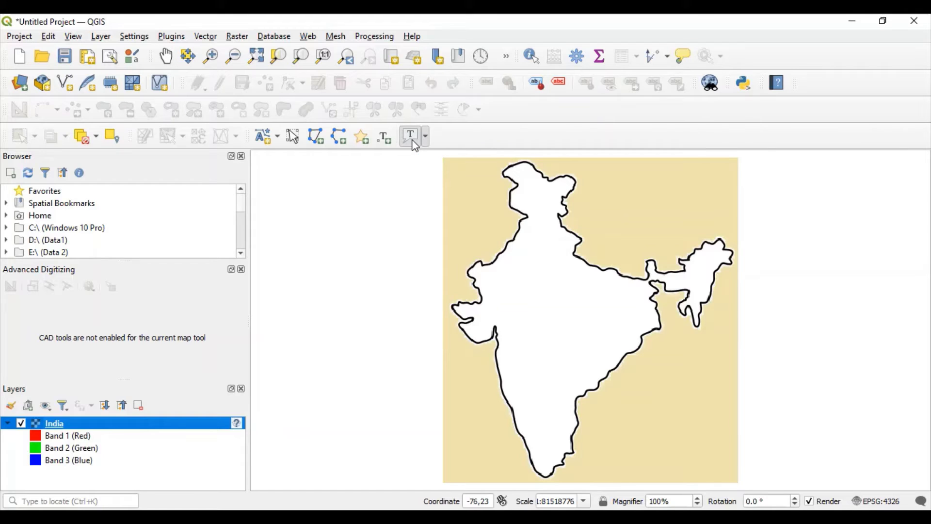
Step: Place a text annotation at Delhi and enter the text New Delhi
{"action": "left_click", "coordinate": [548, 240]}
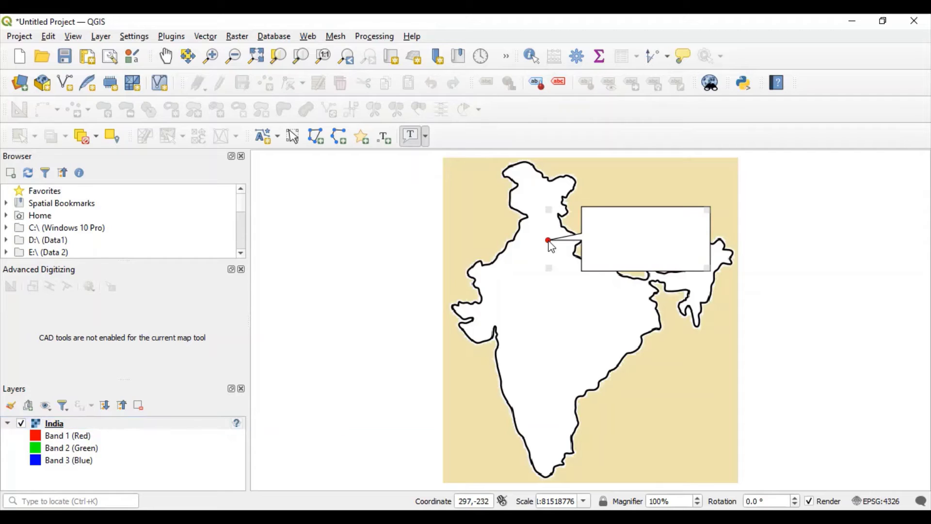
{"action": "double_click", "coordinate": [622, 228]}
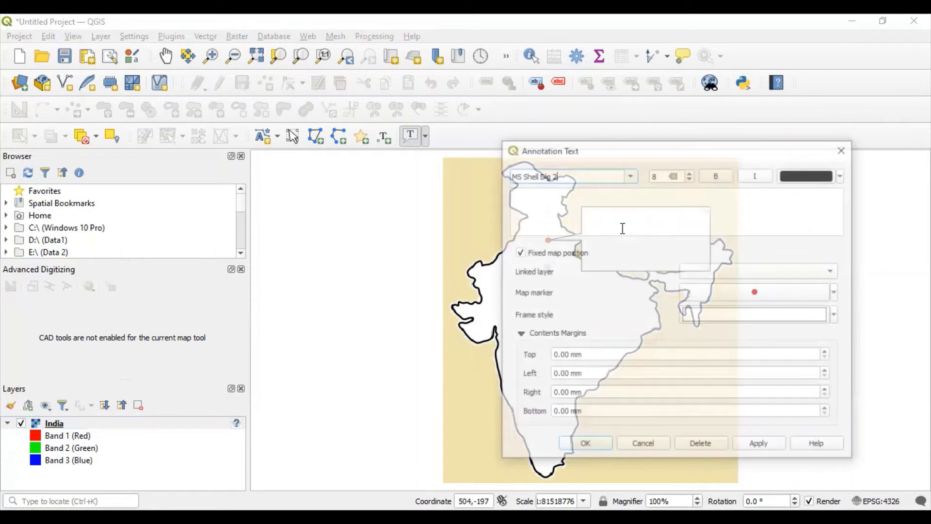
{"action": "type", "text": "New Delhi"}
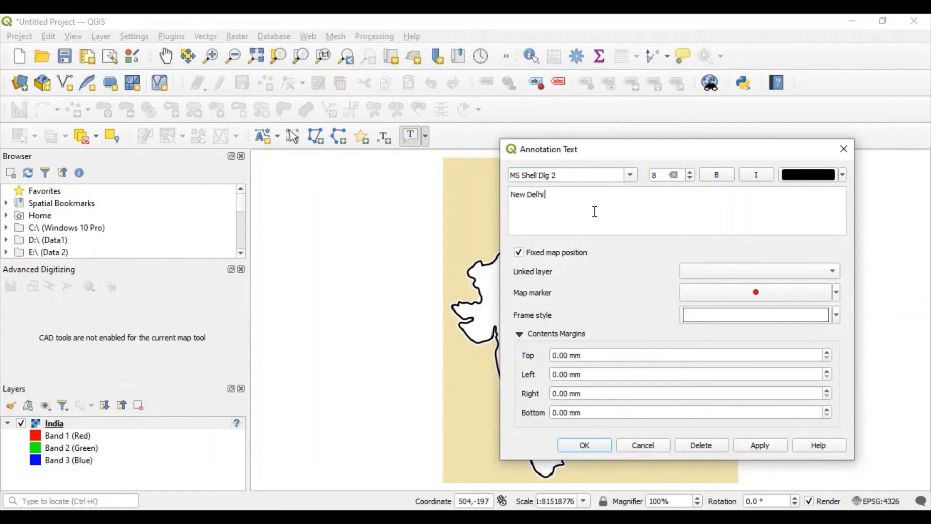
Step: Make the New Delhi text bold, size 13 and red, then move its box up-right
{"action": "key", "text": "ctrl+a"}
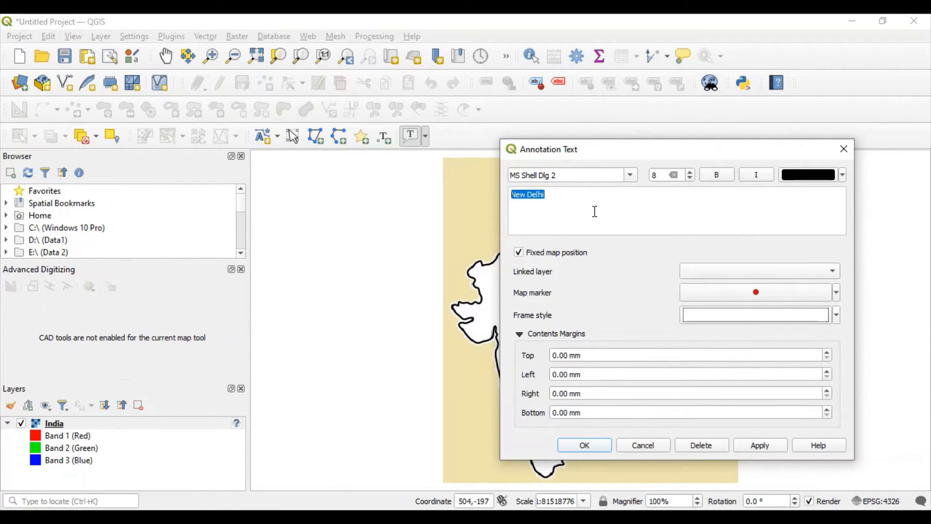
{"action": "left_click", "coordinate": [715, 176]}
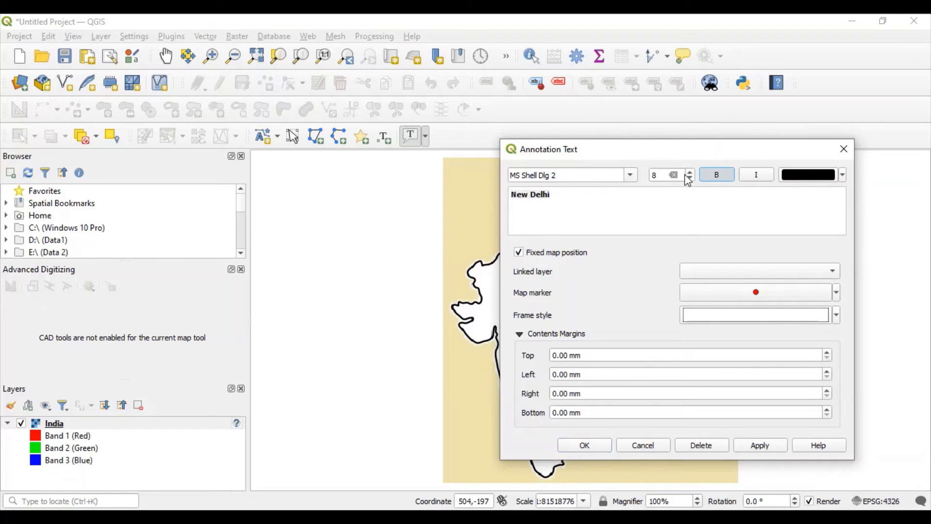
{"action": "left_click", "coordinate": [690, 172]}
{"action": "left_click", "coordinate": [690, 173]}
{"action": "left_click", "coordinate": [690, 173]}
{"action": "left_click", "coordinate": [689, 173]}
{"action": "left_click", "coordinate": [689, 173]}
{"action": "left_click_drag", "start_coordinate": [620, 196], "coordinate": [511, 197]}
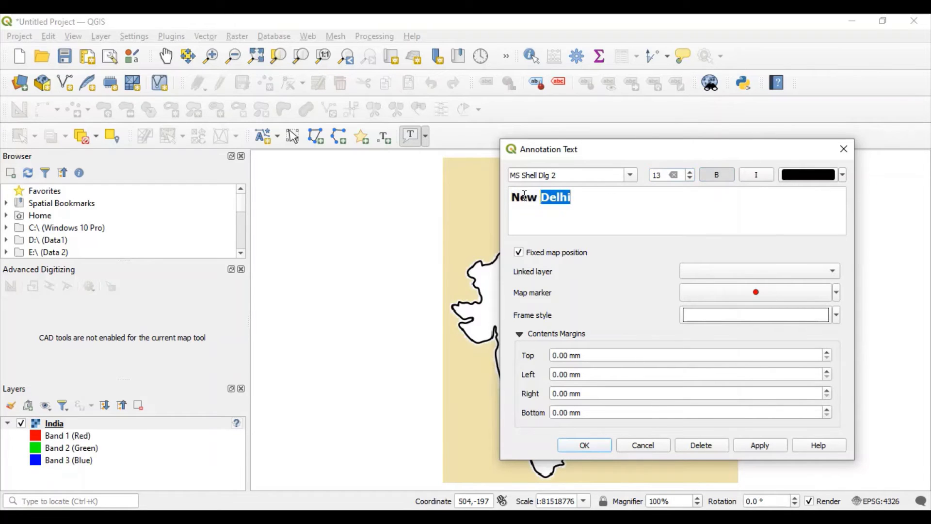
{"action": "left_click", "coordinate": [830, 178]}
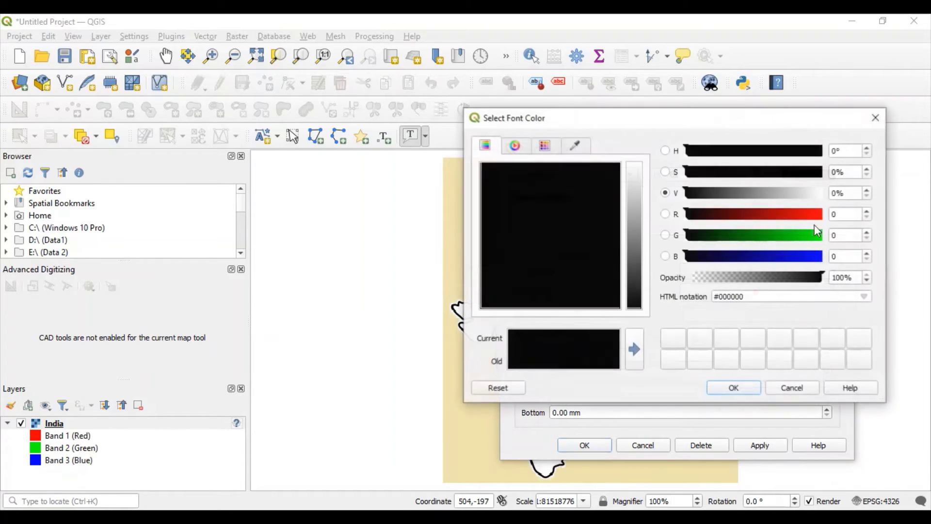
{"action": "left_click", "coordinate": [791, 214]}
{"action": "left_click", "coordinate": [734, 389]}
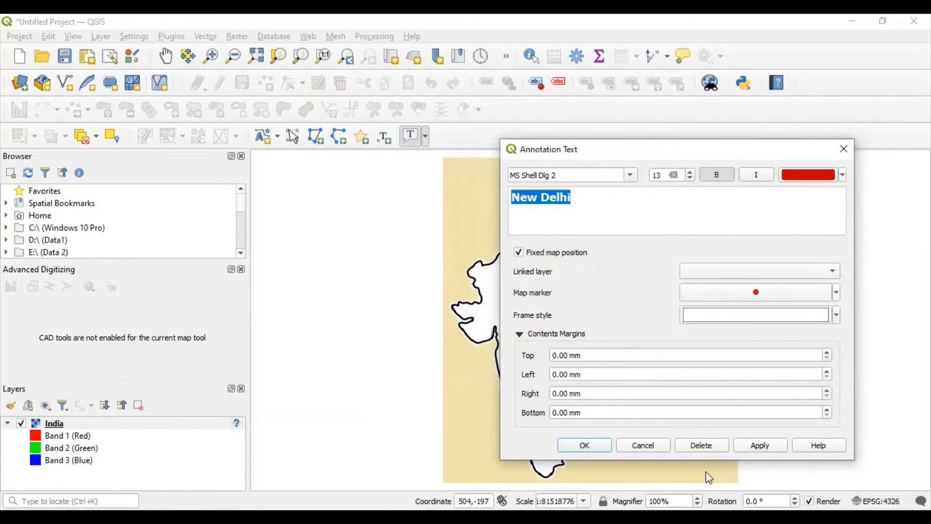
{"action": "left_click", "coordinate": [772, 446]}
{"action": "left_click", "coordinate": [588, 445]}
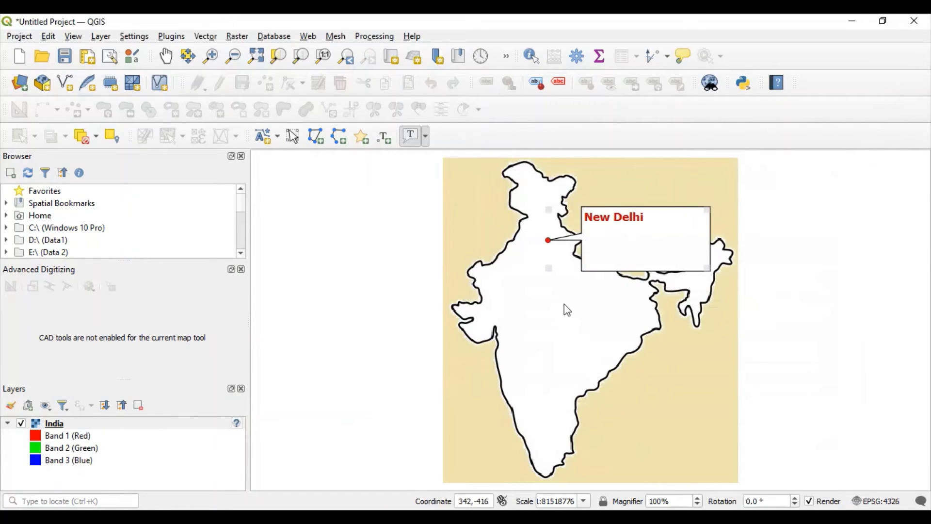
{"action": "mouse_move", "coordinate": [650, 242]}
{"action": "left_mouse_down"}
{"action": "mouse_move", "coordinate": [649, 212]}
{"action": "mouse_move", "coordinate": [662, 200]}
{"action": "mouse_move", "coordinate": [647, 195]}
{"action": "mouse_move", "coordinate": [654, 203]}
{"action": "left_mouse_up"}
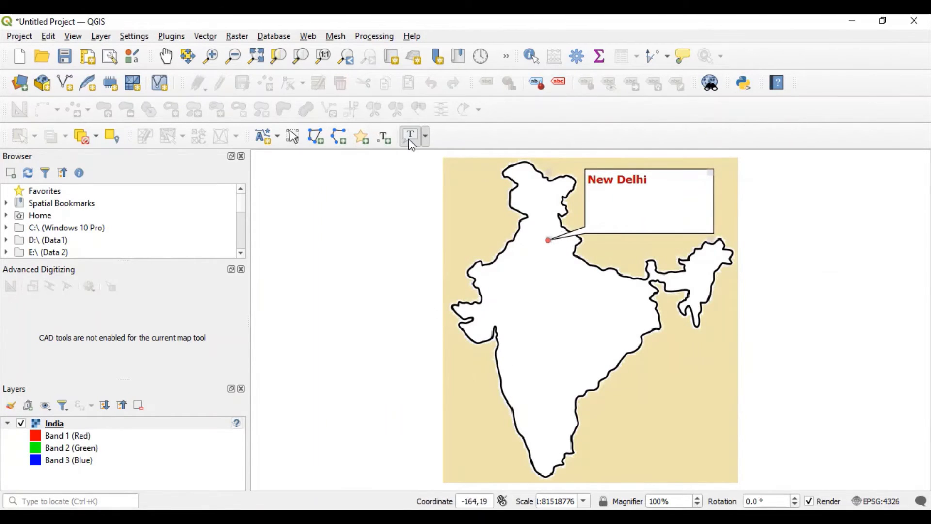
Step: Place a new text annotation at Ahmedabad and enter its label
{"action": "left_click", "coordinate": [500, 308]}
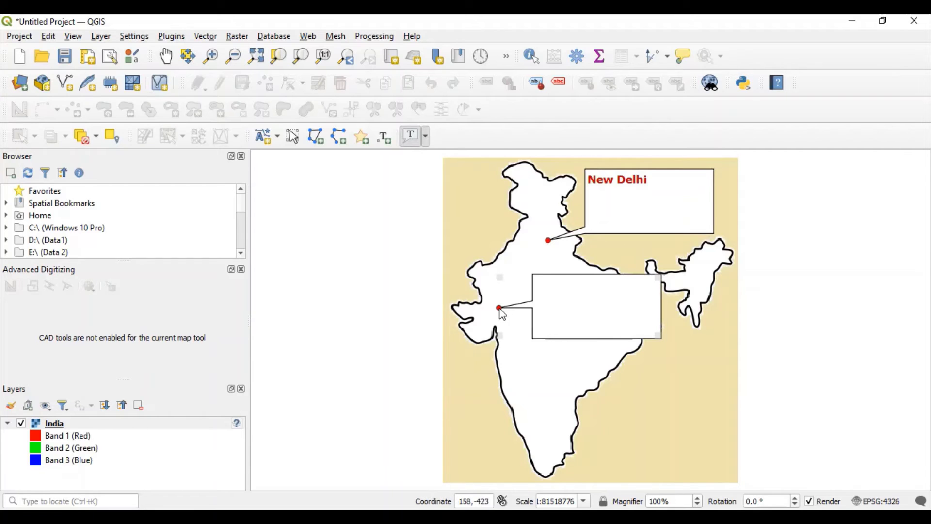
{"action": "double_click", "coordinate": [562, 303]}
{"action": "left_click", "coordinate": [601, 206]}
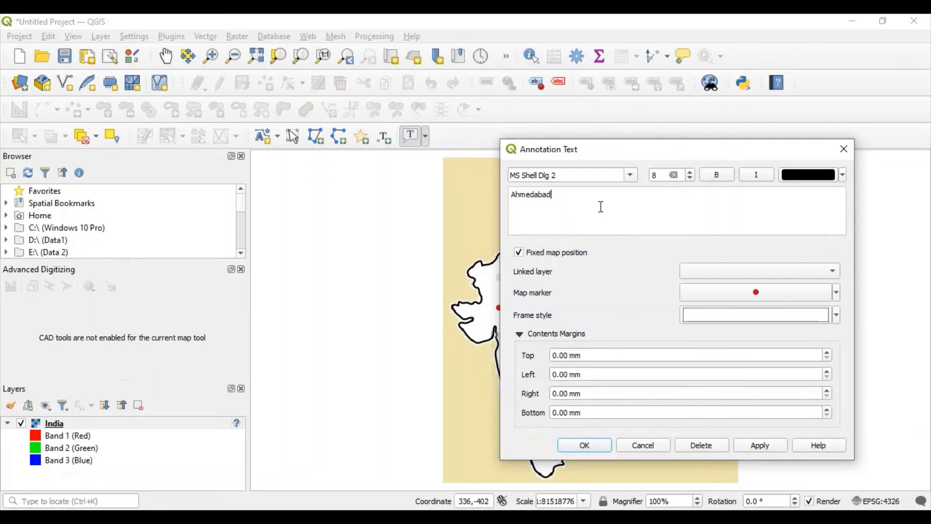
{"action": "key", "text": "ctrl+a"}
Step: Make Ahmedabad bold, size 13, green #00ab00, and move its box up-left
{"action": "left_click", "coordinate": [716, 174]}
{"action": "left_click", "coordinate": [690, 172]}
{"action": "left_click", "coordinate": [690, 171]}
{"action": "left_click", "coordinate": [690, 172]}
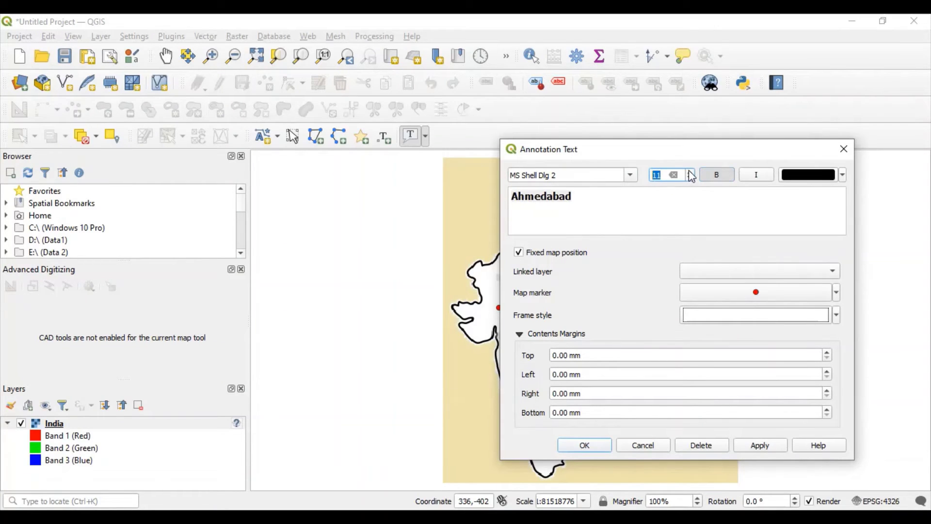
{"action": "left_click", "coordinate": [690, 172]}
{"action": "left_click", "coordinate": [690, 172]}
{"action": "left_click", "coordinate": [805, 177]}
{"action": "left_click", "coordinate": [778, 236]}
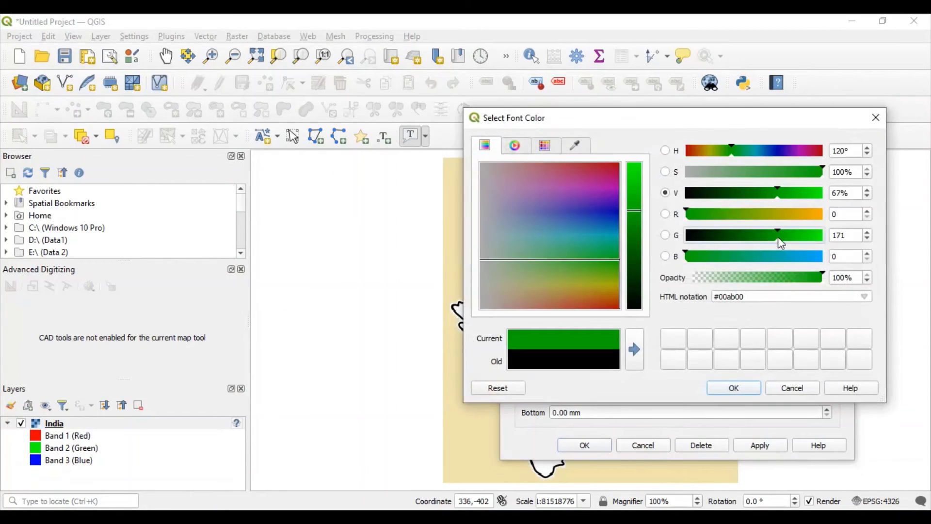
{"action": "left_click", "coordinate": [757, 390]}
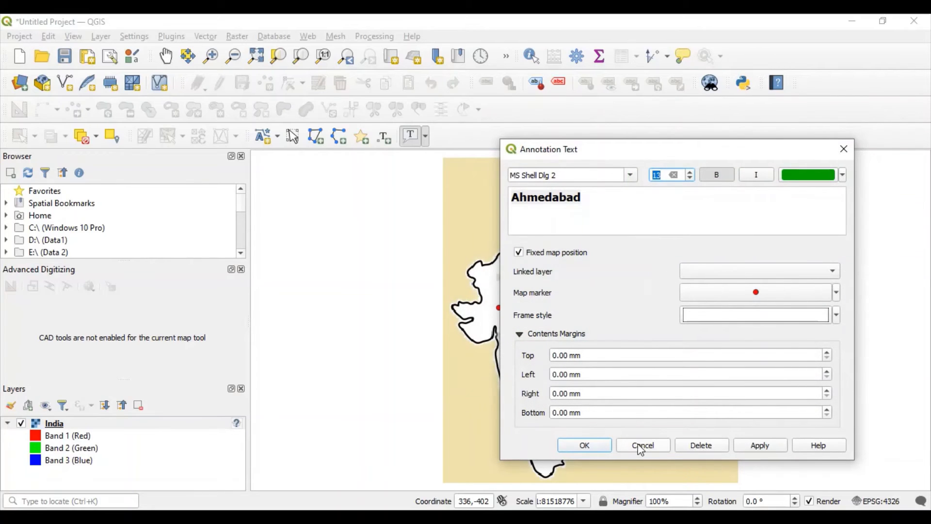
{"action": "left_click", "coordinate": [605, 444]}
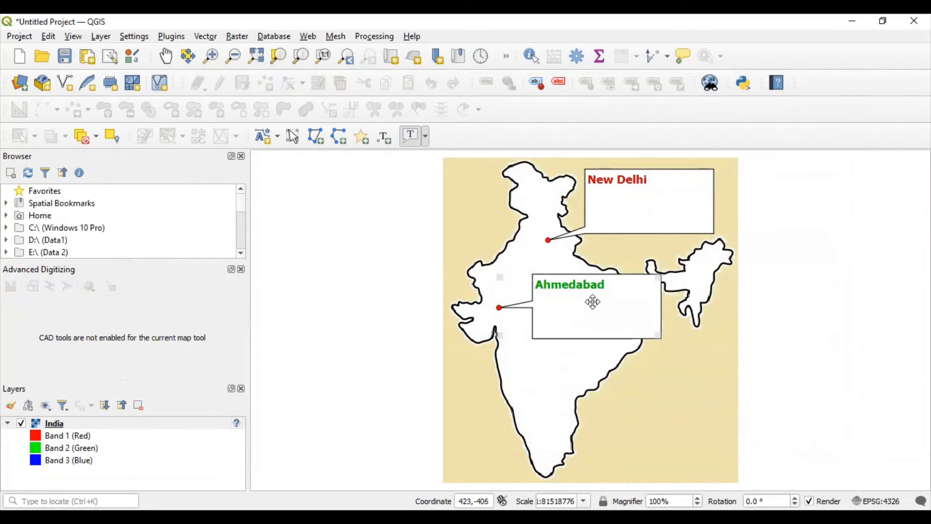
{"action": "mouse_move", "coordinate": [592, 303]}
{"action": "left_mouse_down"}
{"action": "mouse_move", "coordinate": [410, 252]}
{"action": "mouse_move", "coordinate": [404, 260]}
{"action": "mouse_move", "coordinate": [410, 251]}
{"action": "left_mouse_up"}
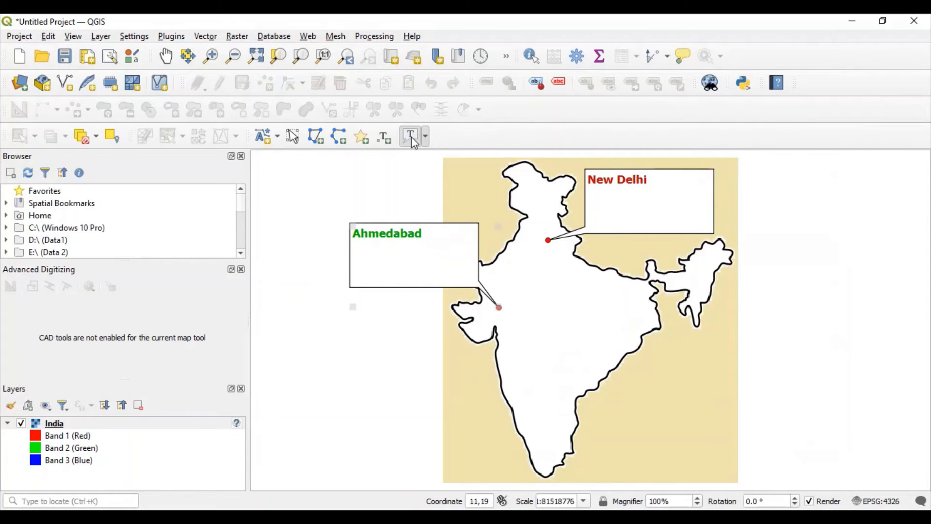
Step: Place a new text annotation at Bombay on the west coast with the text Bombay
{"action": "left_click", "coordinate": [508, 368]}
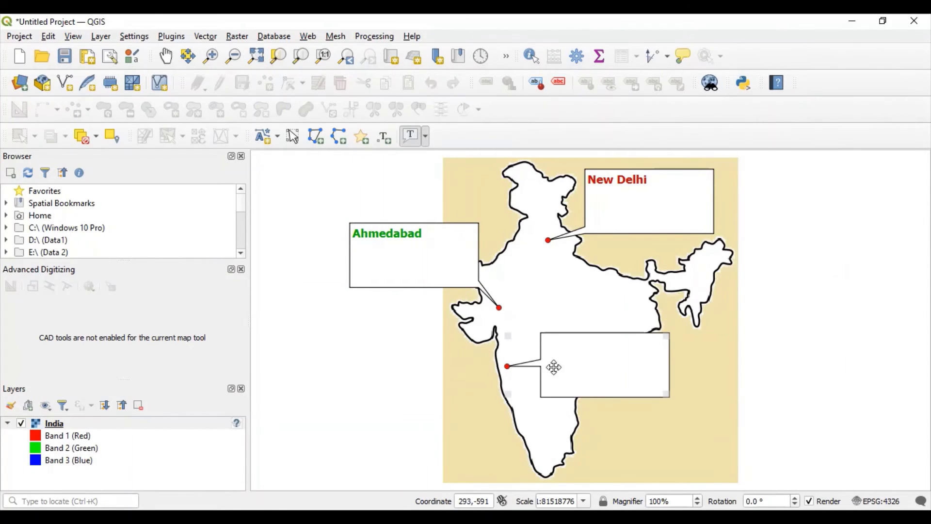
{"action": "double_click", "coordinate": [579, 365]}
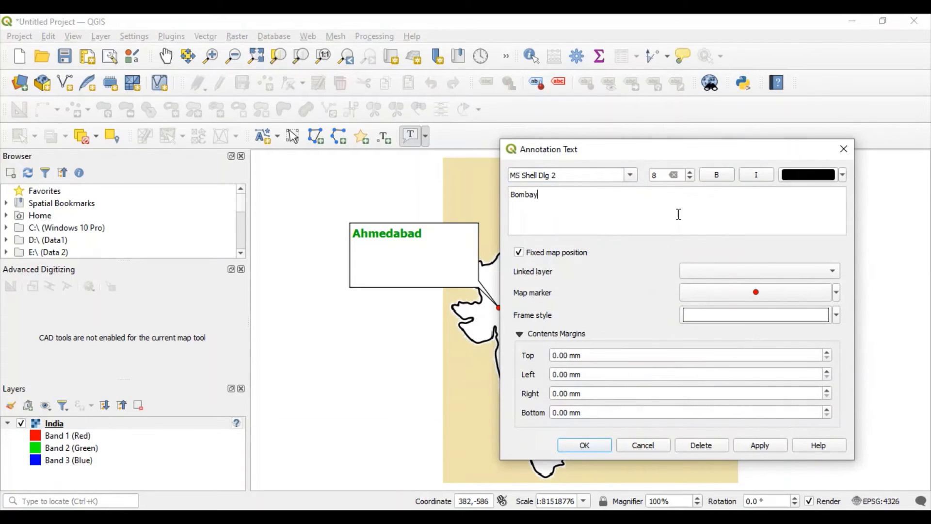
{"action": "key", "text": "ctrl+a"}
Step: Make the Bombay label bold, size 12 and blue, and move its box left
{"action": "left_click", "coordinate": [691, 173]}
{"action": "left_click", "coordinate": [691, 173]}
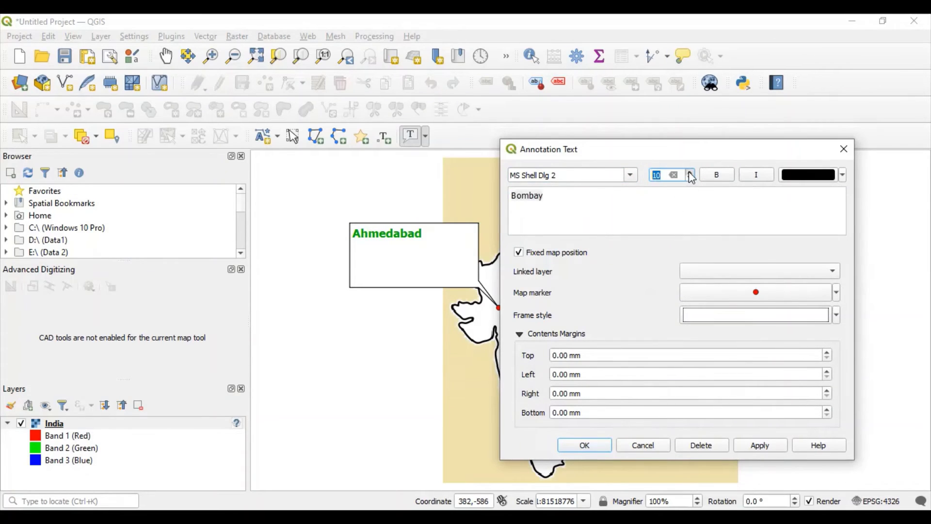
{"action": "left_click", "coordinate": [691, 174]}
{"action": "left_click", "coordinate": [691, 174]}
{"action": "left_click", "coordinate": [716, 174]}
{"action": "left_click", "coordinate": [805, 176]}
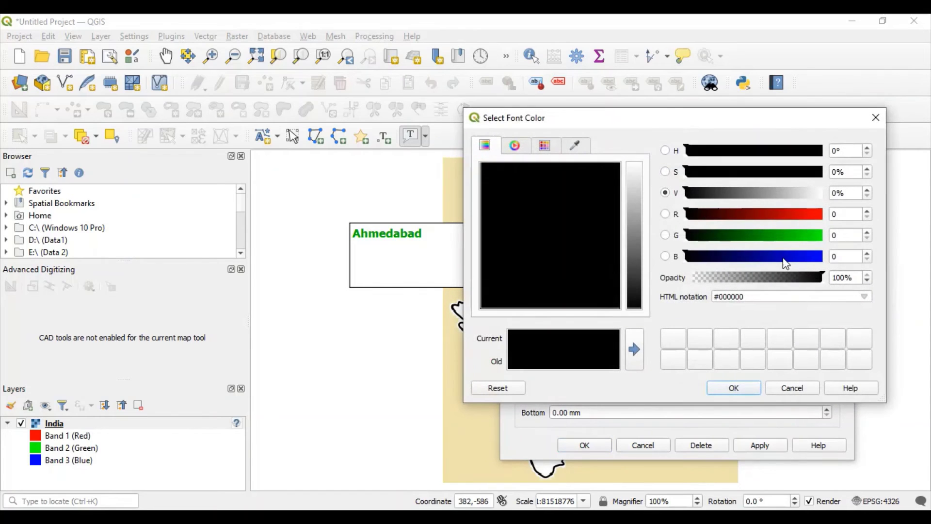
{"action": "left_click", "coordinate": [783, 256]}
{"action": "left_click", "coordinate": [735, 386]}
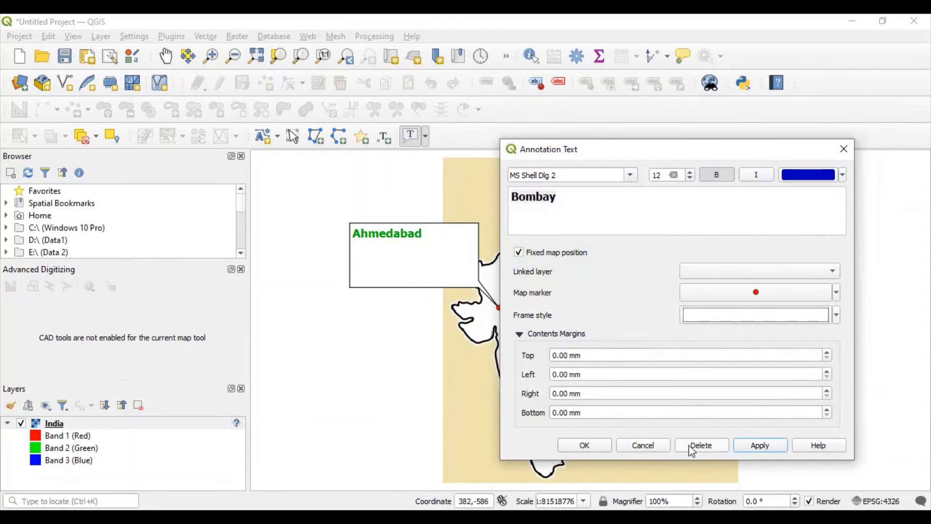
{"action": "left_click", "coordinate": [587, 445]}
{"action": "mouse_move", "coordinate": [607, 361]}
{"action": "left_mouse_down"}
{"action": "mouse_move", "coordinate": [605, 319]}
{"action": "mouse_move", "coordinate": [408, 385]}
{"action": "mouse_move", "coordinate": [405, 404]}
{"action": "left_mouse_up"}
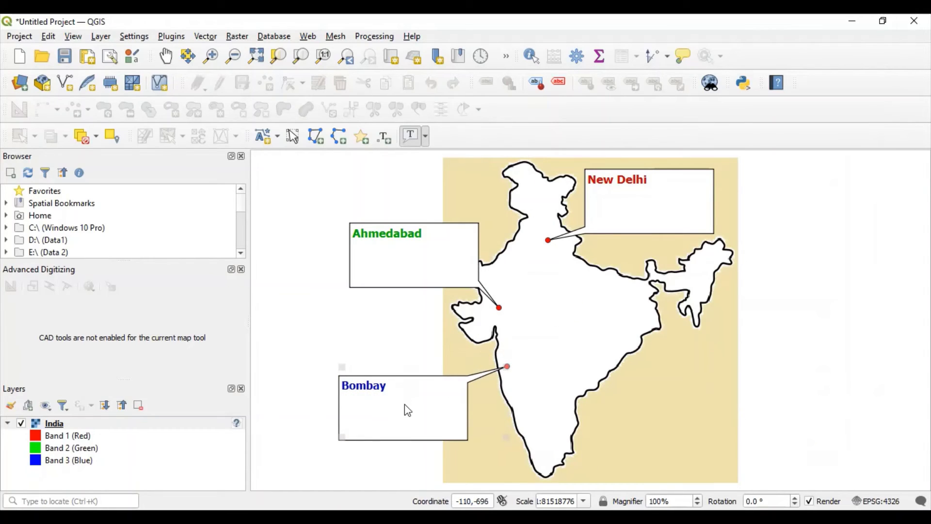
Step: Export the map to image as SampleFile.png in Downloads
{"action": "left_click", "coordinate": [19, 38]}
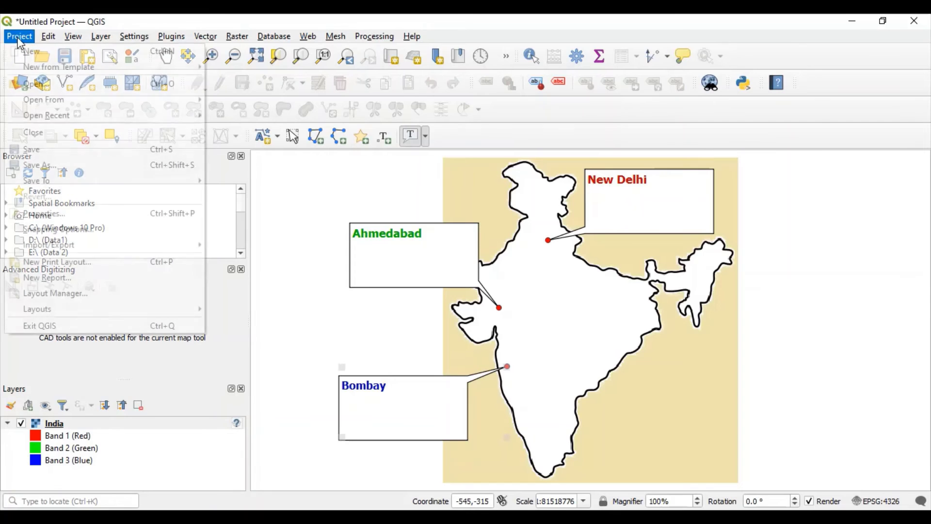
{"action": "mouse_move", "coordinate": [46, 247]}
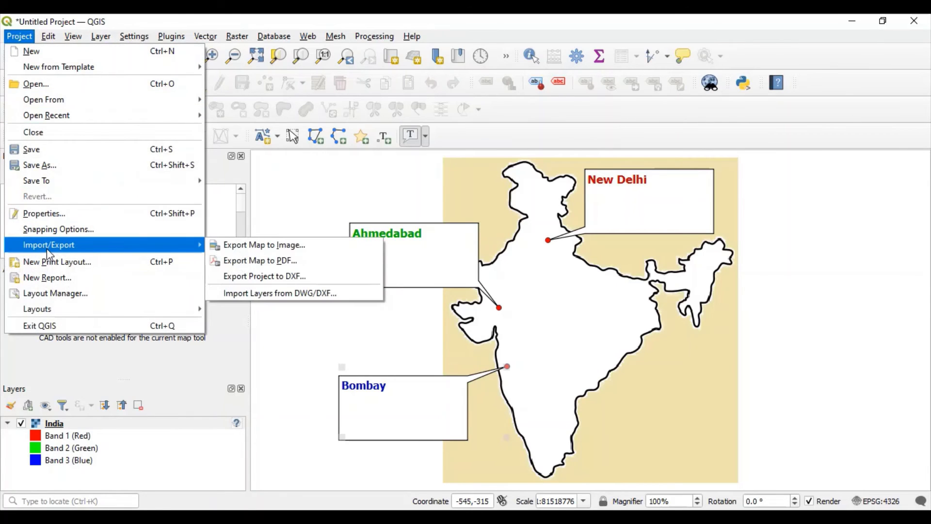
{"action": "left_click", "coordinate": [249, 246]}
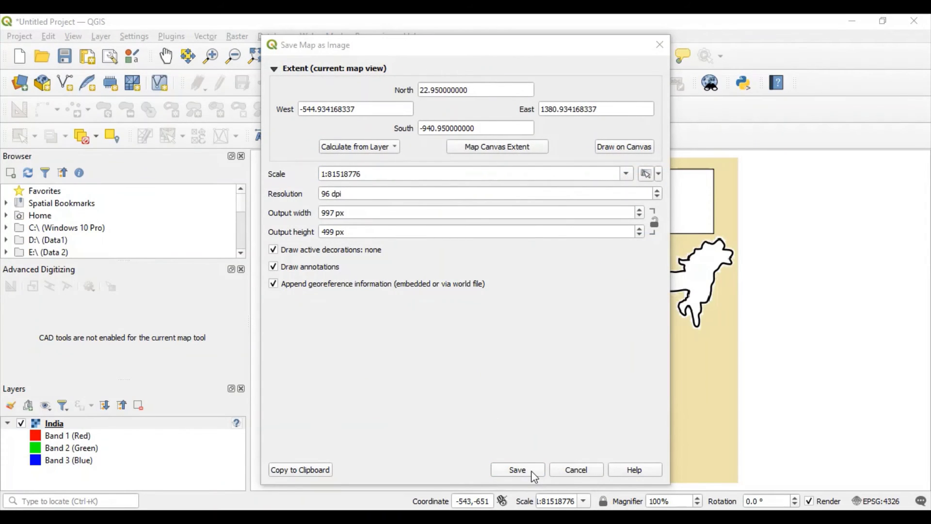
{"action": "left_click", "coordinate": [517, 470]}
{"action": "type", "text": "SampleFile"}
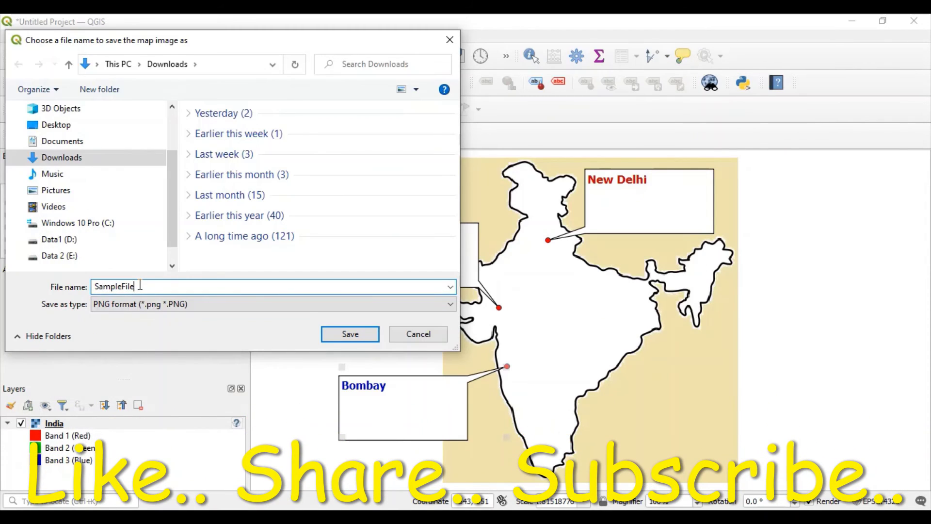
{"action": "left_click", "coordinate": [350, 334]}
Step: Open SampleFile.png from the Downloads folder to check the three city labels
{"action": "left_click", "coordinate": [908, 159]}
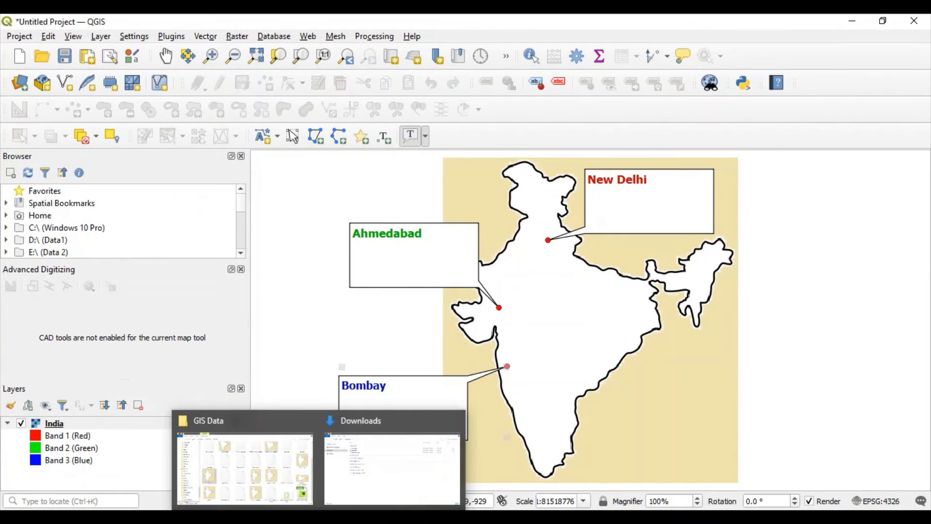
{"action": "left_click", "coordinate": [378, 491]}
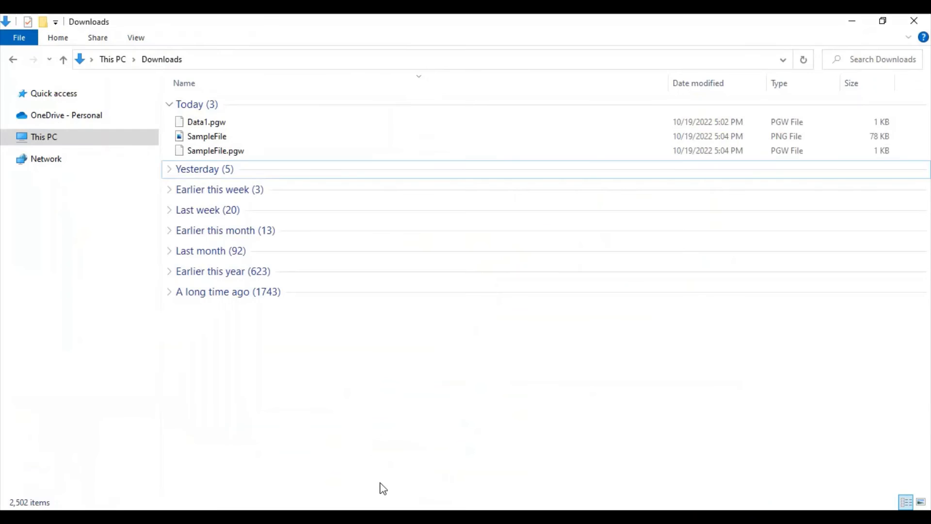
{"action": "left_click", "coordinate": [225, 139]}
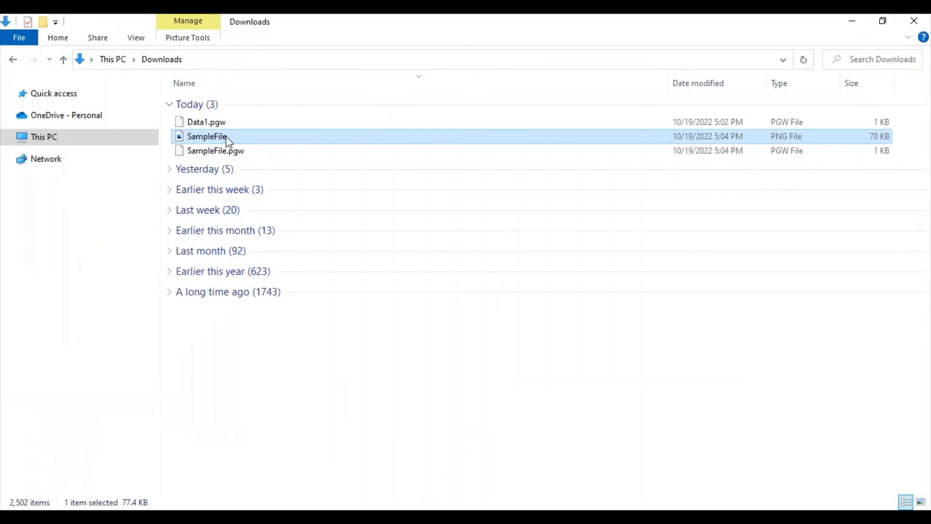
{"action": "double_click", "coordinate": [226, 137]}
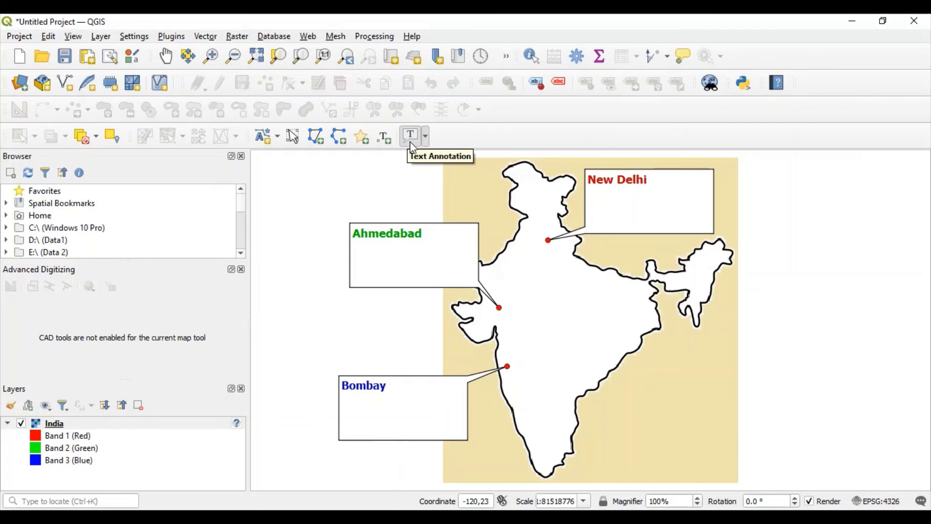
{"action": "left_click", "coordinate": [73, 37]}
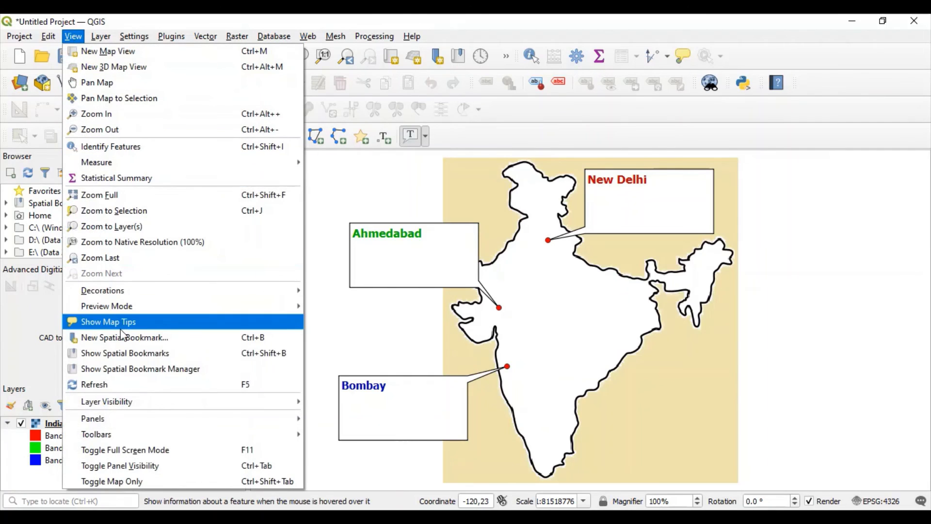
{"action": "mouse_move", "coordinate": [129, 439]}
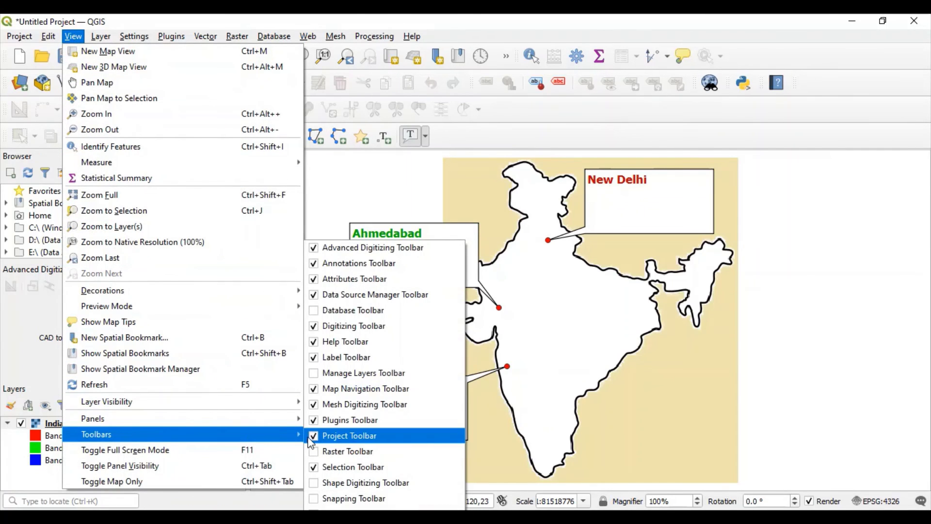
{"action": "left_click", "coordinate": [314, 264]}
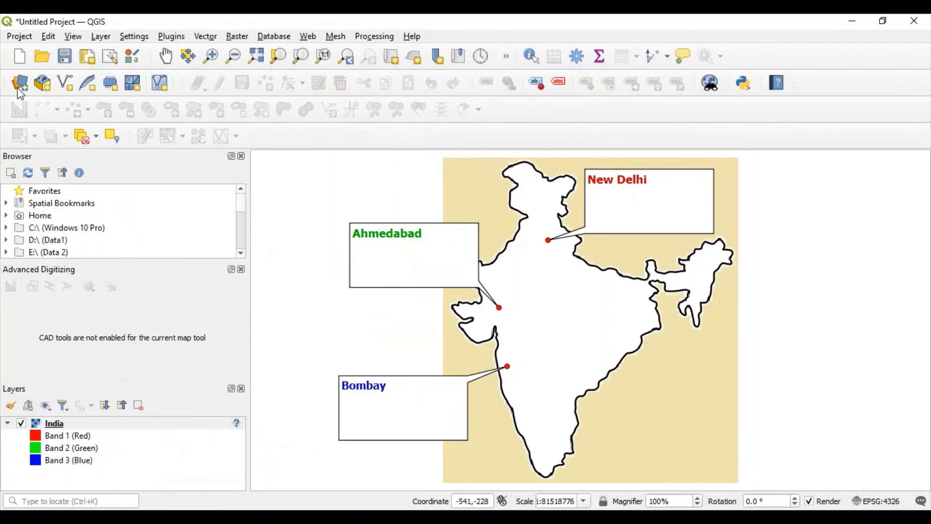
{"action": "left_click", "coordinate": [78, 42]}
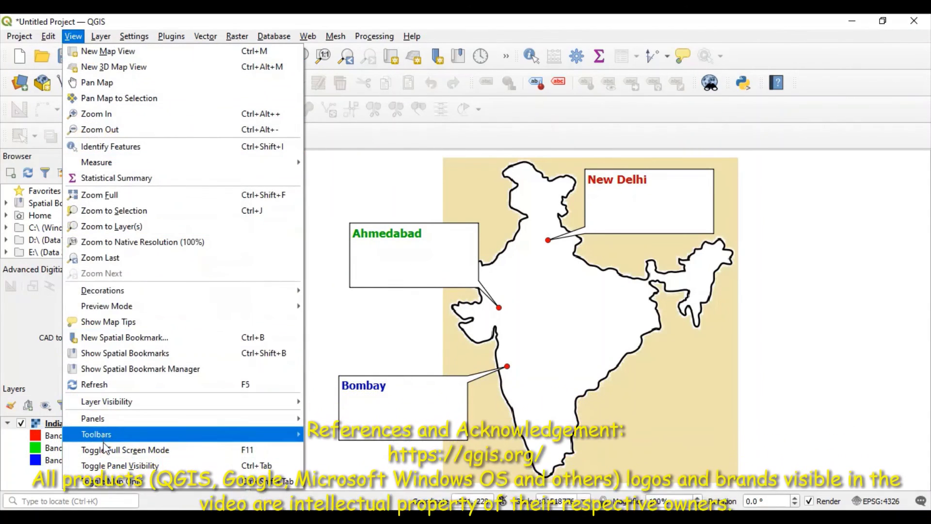
{"action": "mouse_move", "coordinate": [291, 434]}
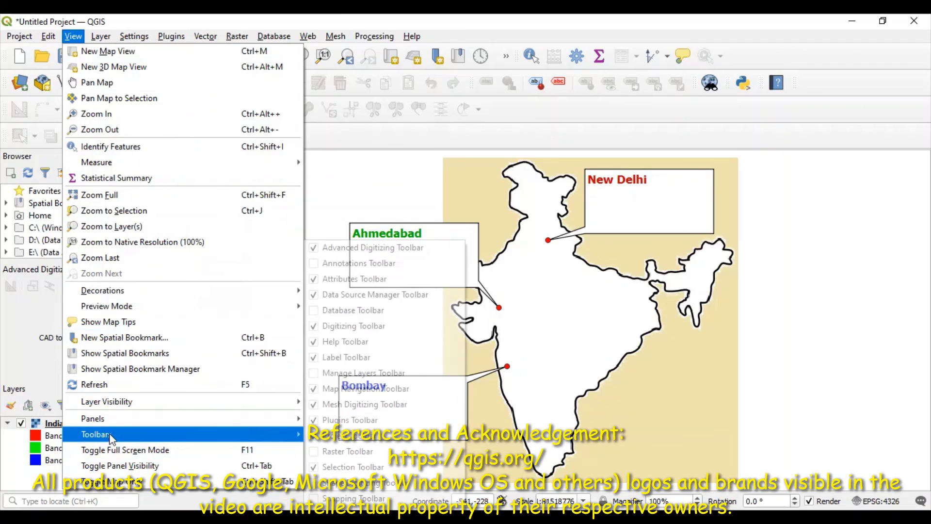
{"action": "left_click", "coordinate": [314, 263]}
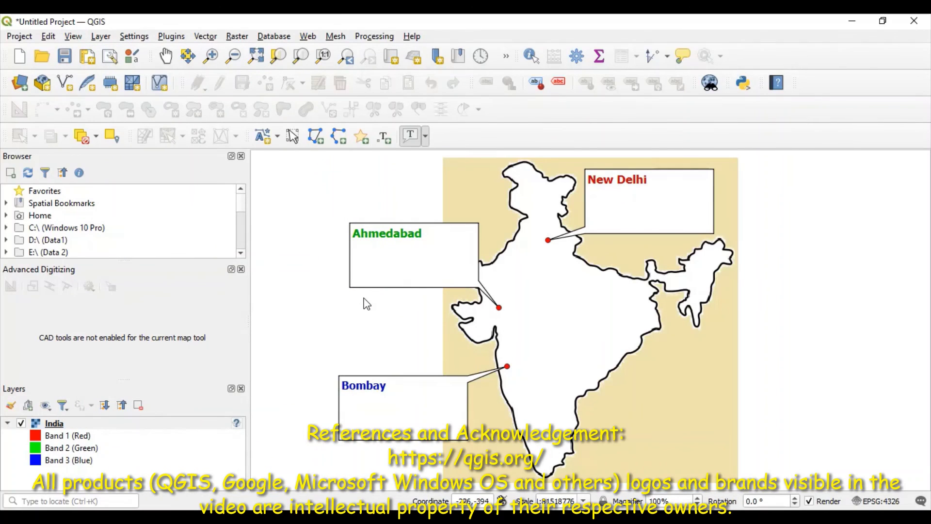